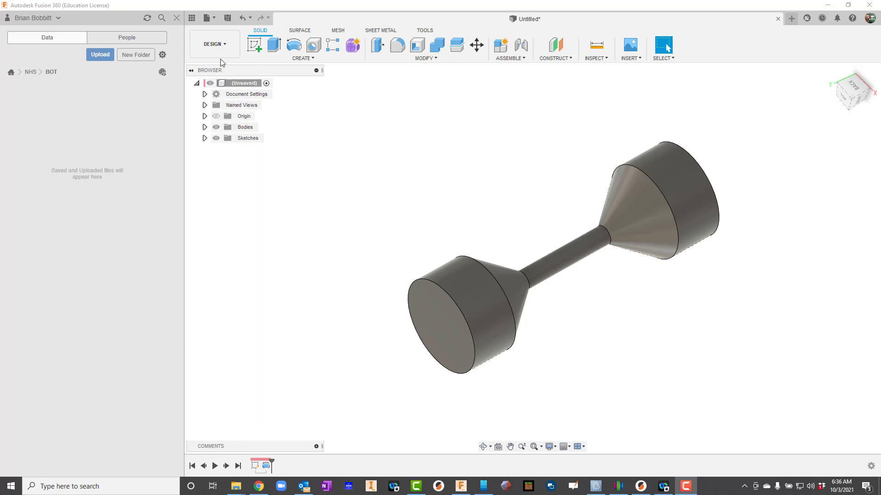
- Start a new design and create a standard internal component named Dogbone in it
click(206, 20)
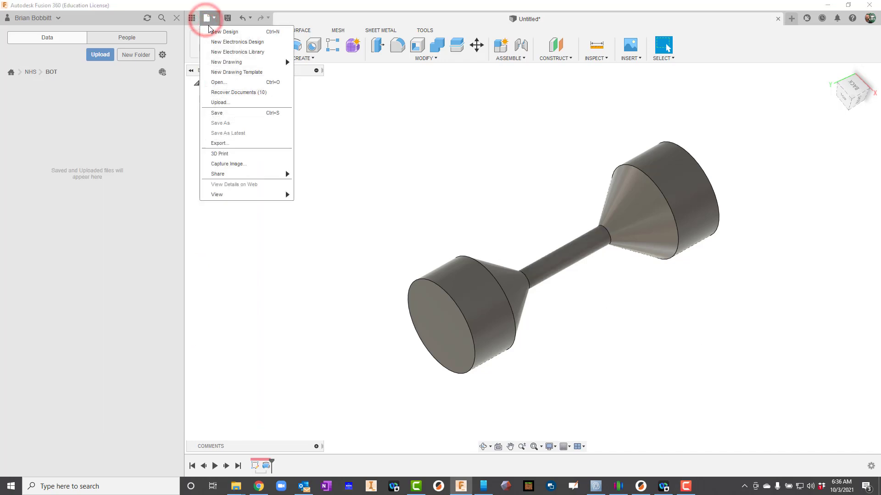
click(218, 33)
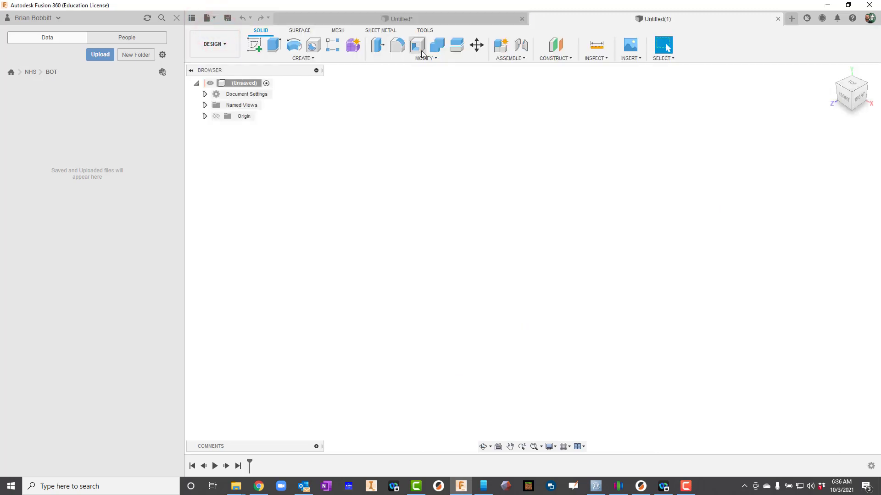
click(511, 59)
click(512, 72)
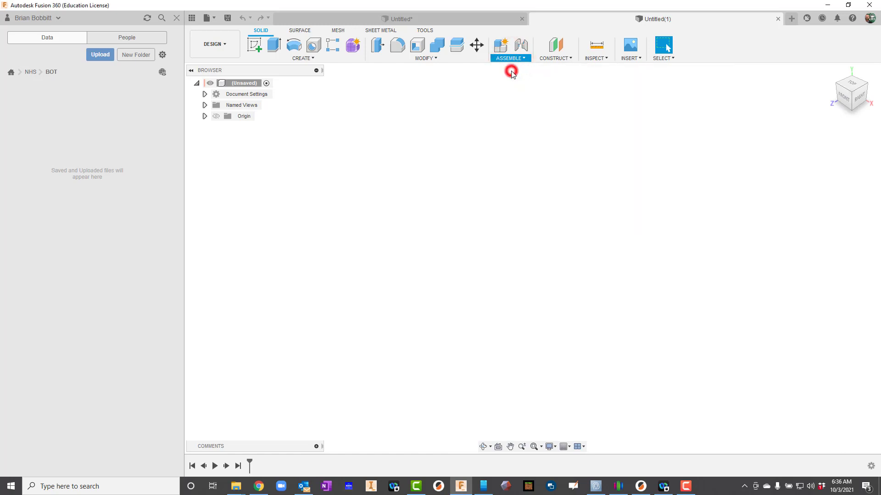
double_click(796, 179)
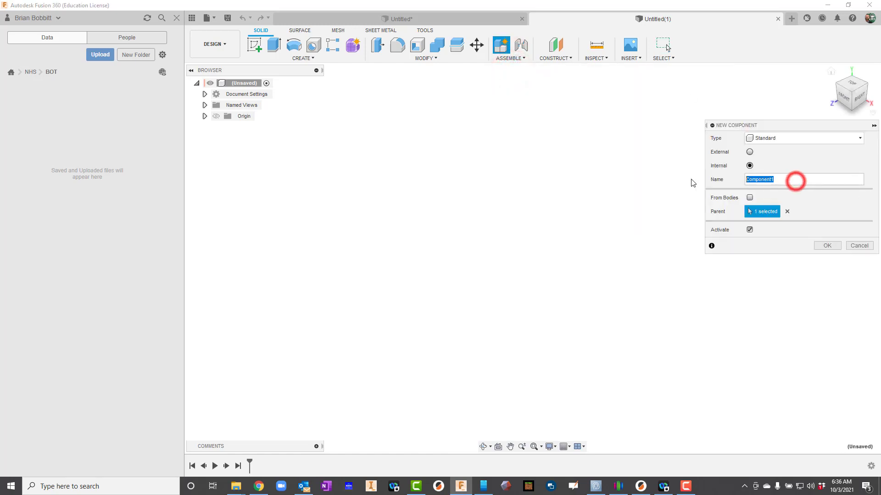
text(Dogbone)
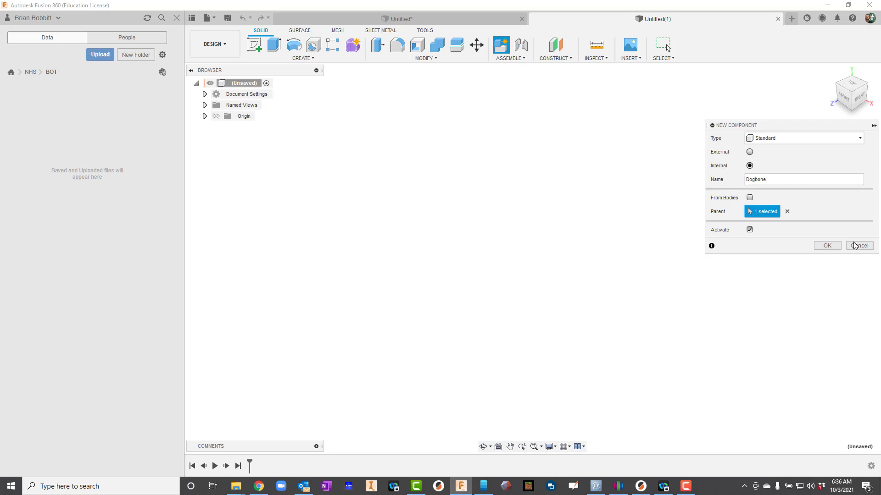
click(833, 246)
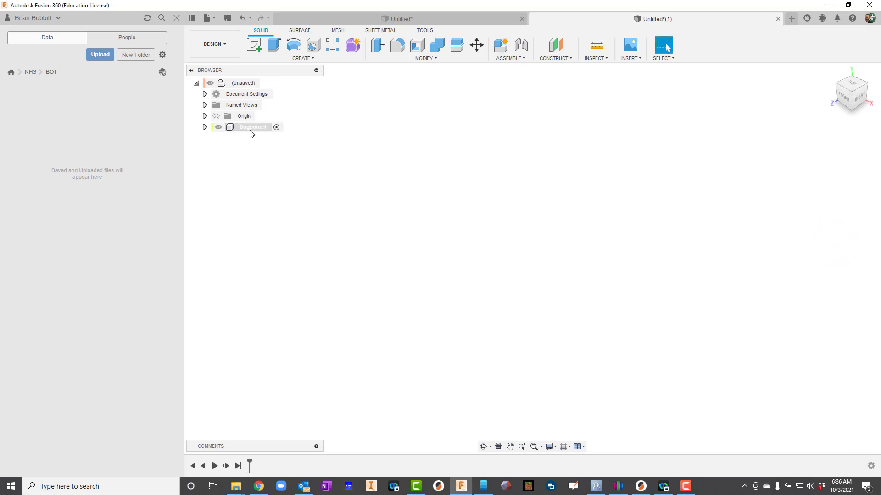
- Save the design as Dogbone in the preselected project and hide the project file list
click(229, 20)
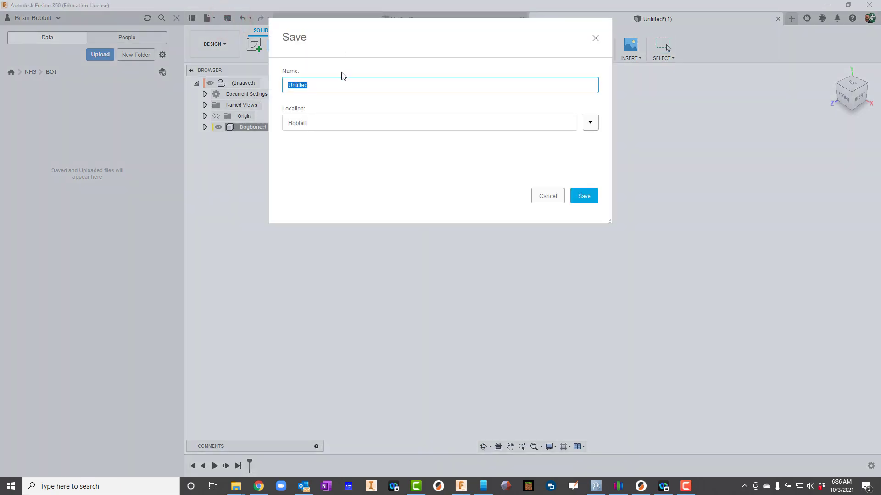
text(Dogbone)
click(591, 124)
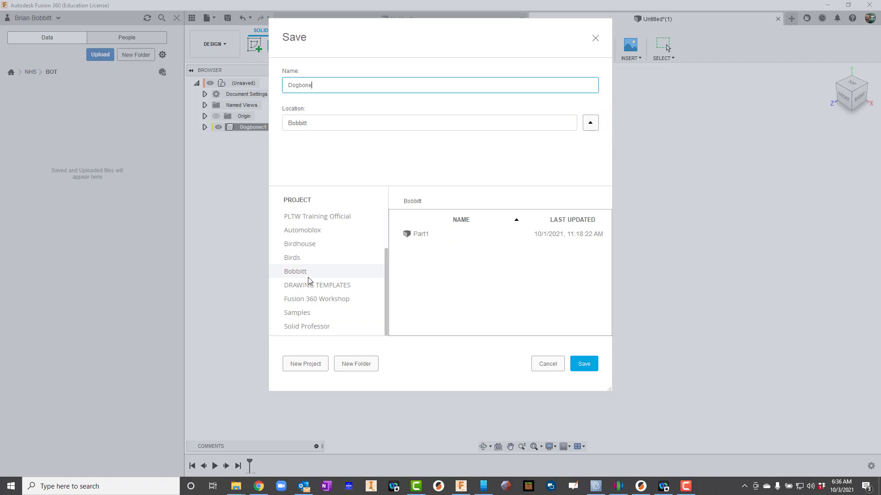
click(581, 363)
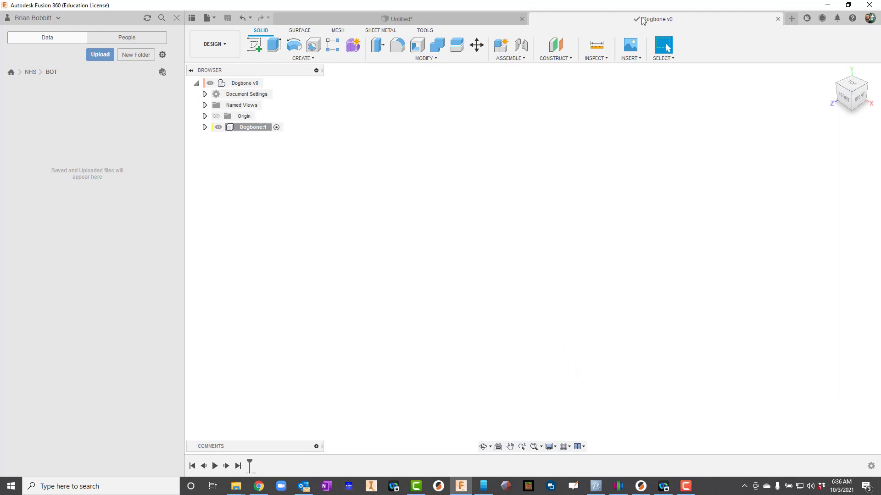
click(179, 20)
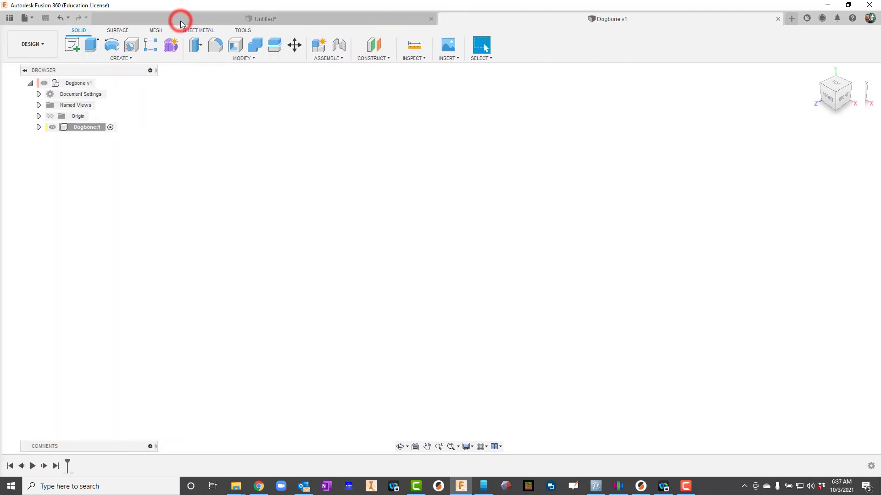
- Start a sketch on the front XY plane and draw connected lines from the origin: 3 in up, 0.5 in across, 0.5 in down
click(72, 46)
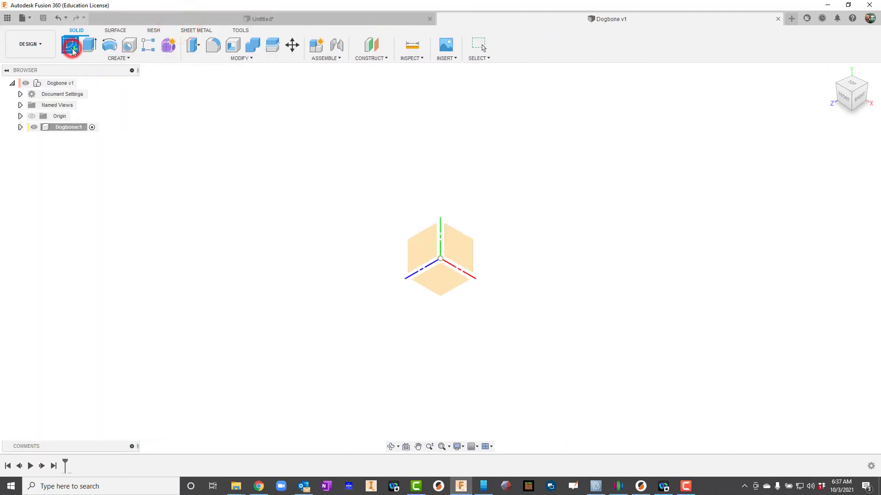
click(455, 252)
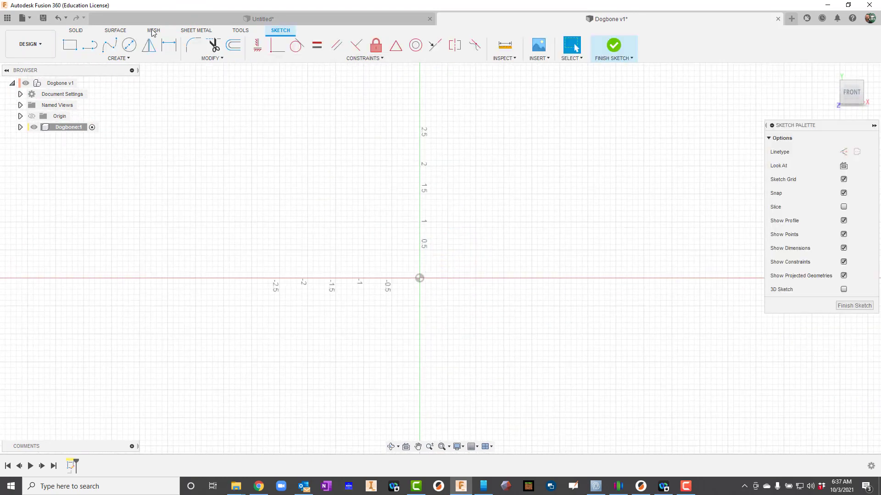
click(90, 51)
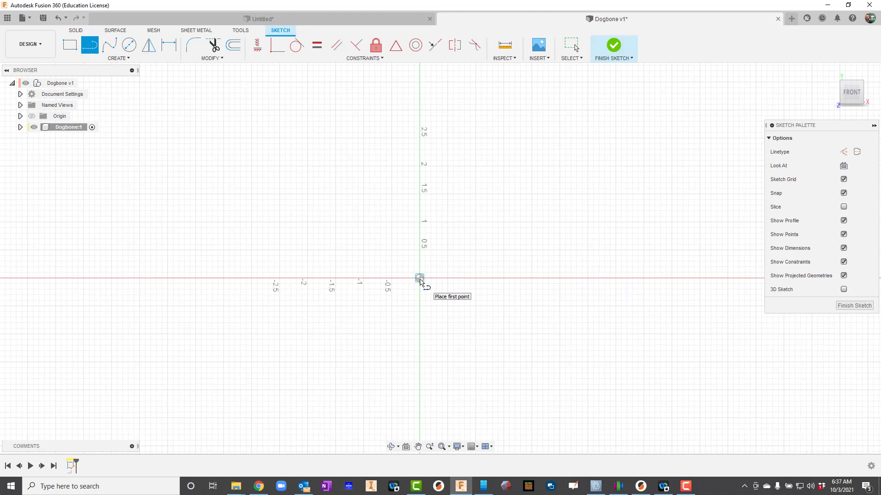
click(420, 279)
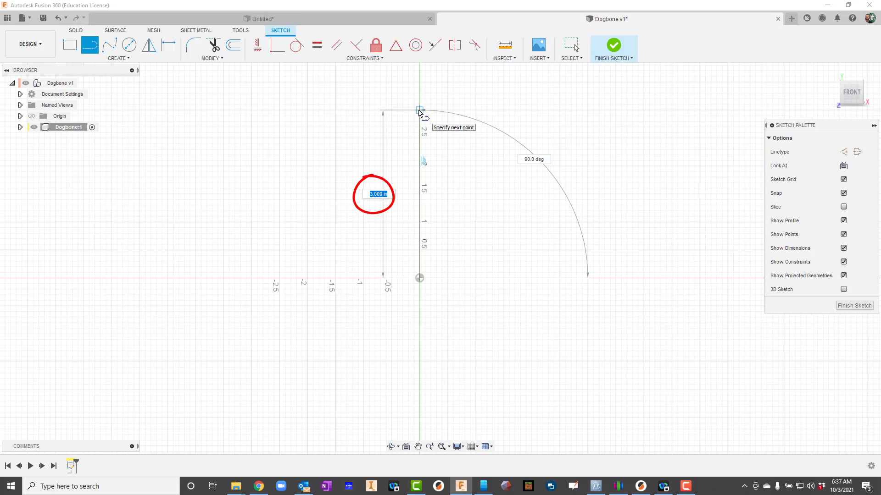
click(419, 110)
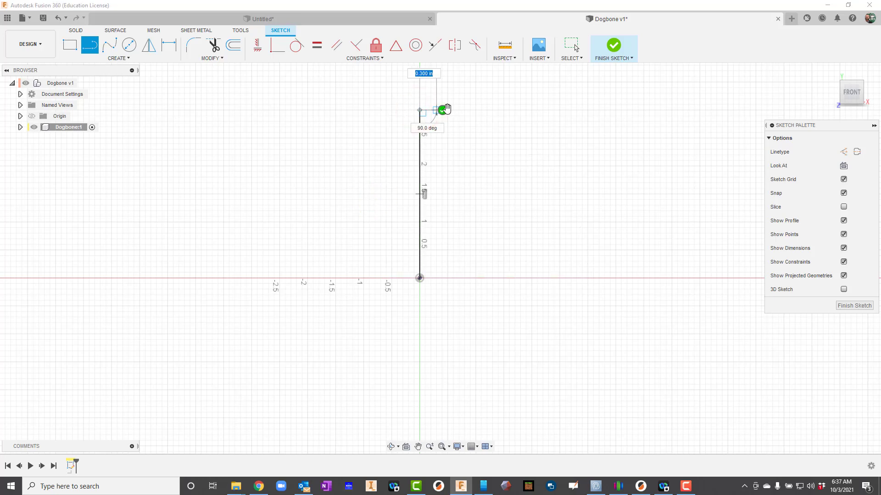
scroll(447, 109, up, 4)
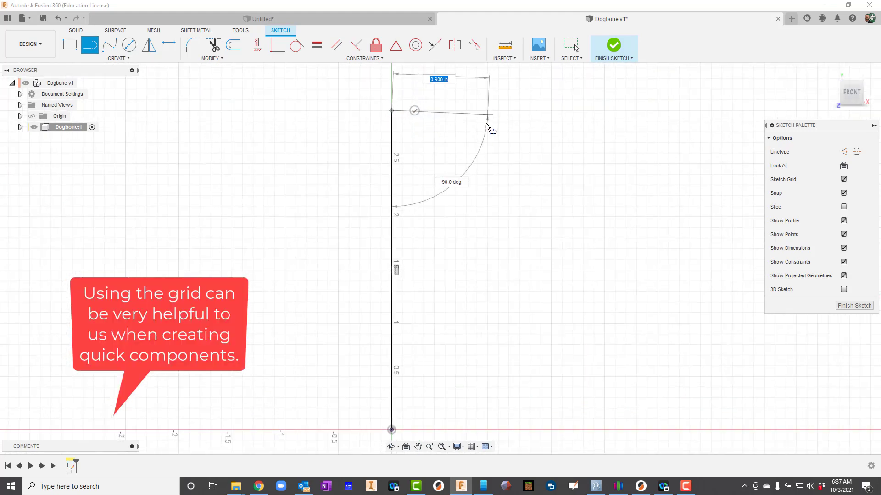
click(444, 111)
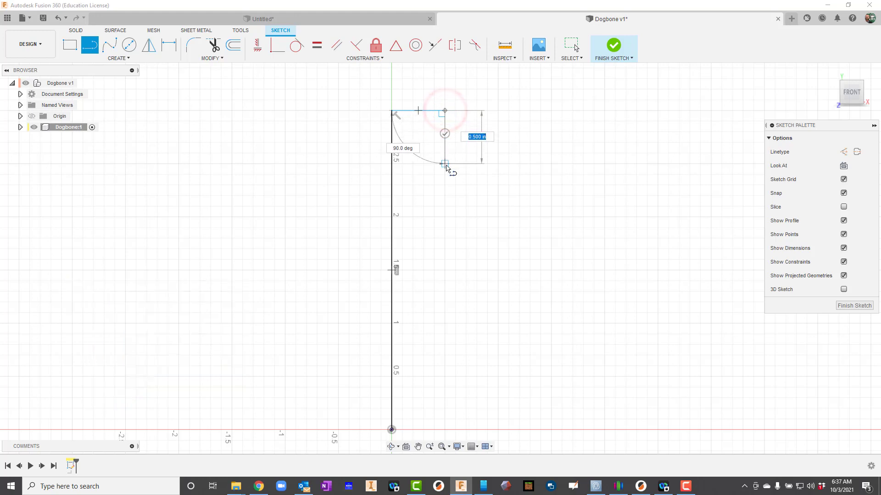
click(446, 165)
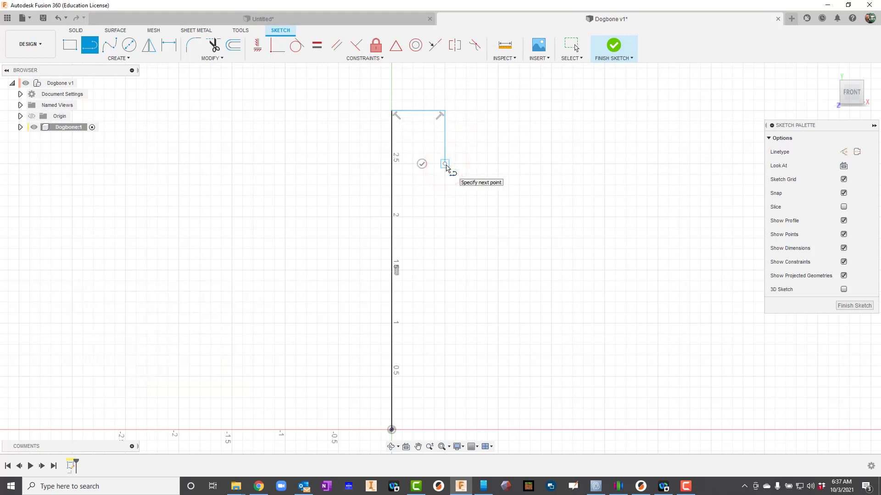
- Continue the outline with a taper, a 1 in long neck, a mirrored taper and a 0.5 in edge, close it at the origin, and finish the sketch
drag(446, 168, 411, 222)
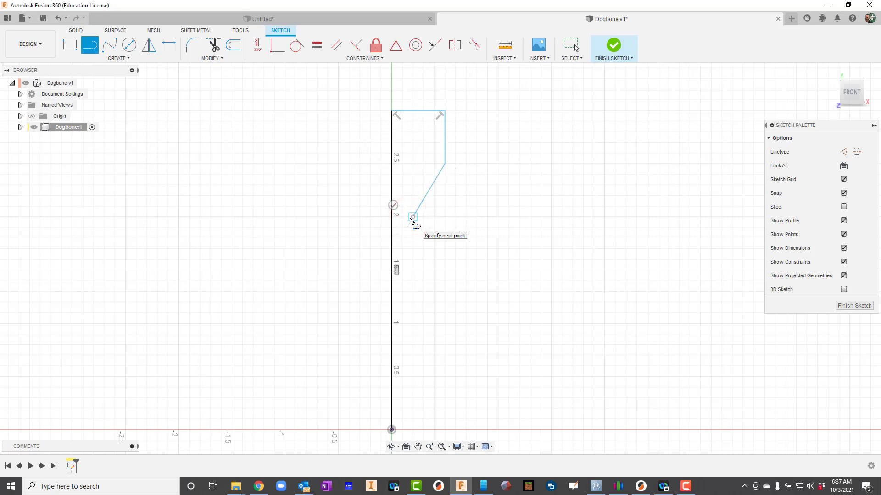
drag(413, 222, 415, 325)
click(413, 323)
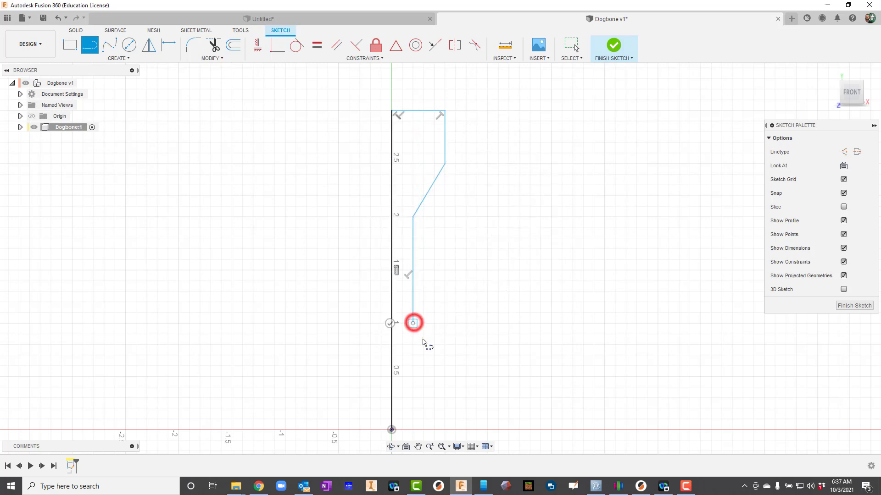
click(445, 377)
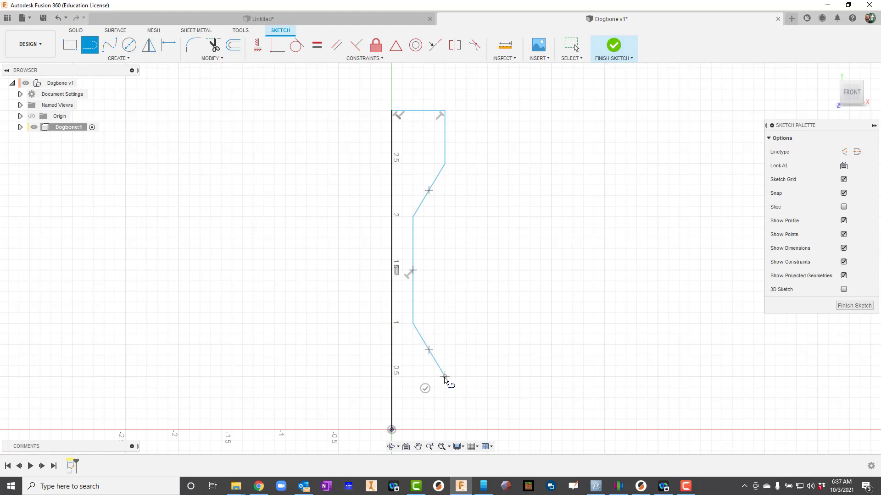
click(445, 430)
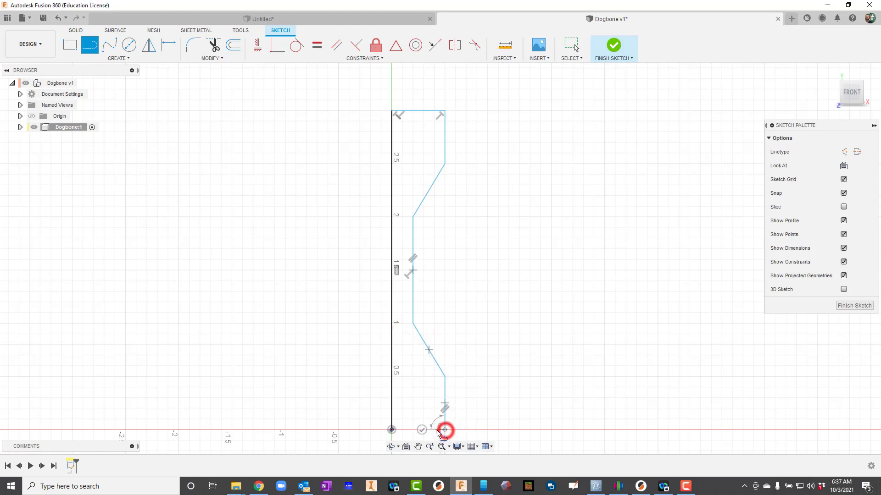
click(391, 429)
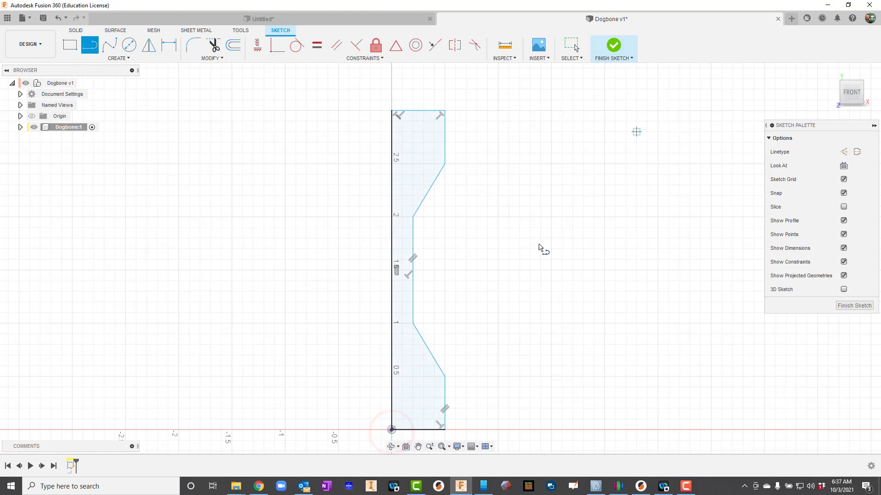
scroll(523, 260, down, 3)
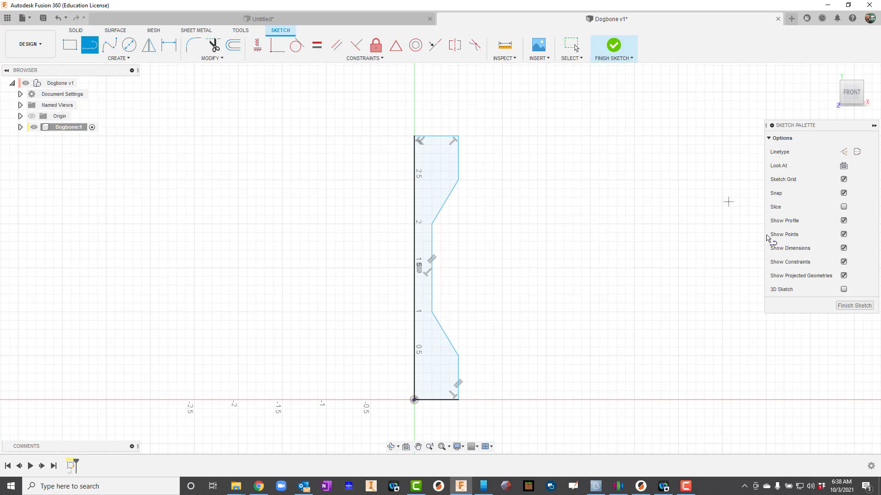
click(854, 305)
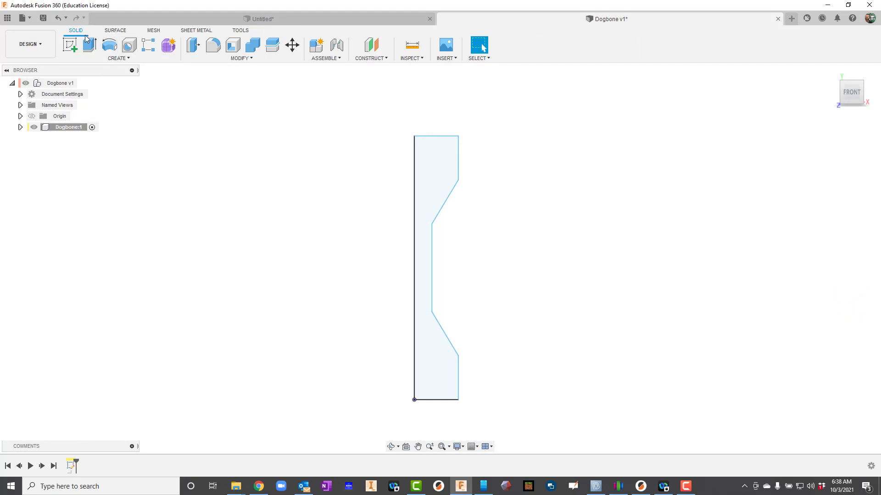
- Start a new-body Revolve of the dogbone profile, using its long straight edge as the axis
click(109, 46)
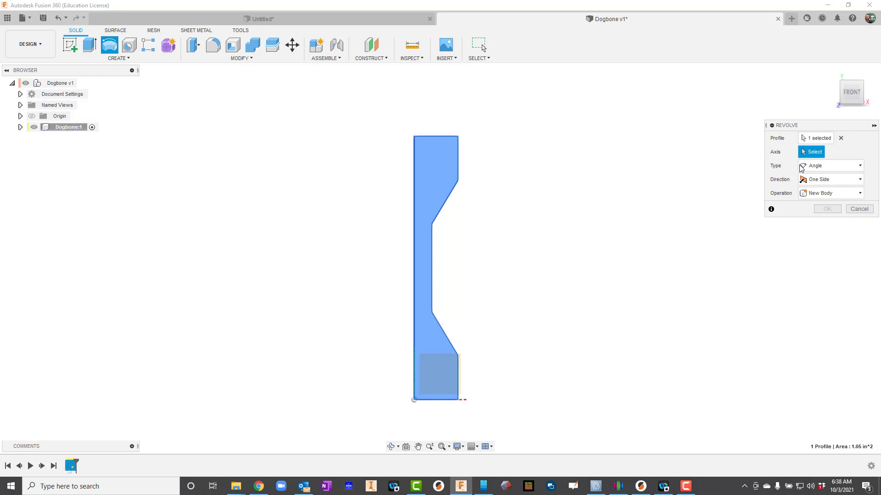
click(814, 152)
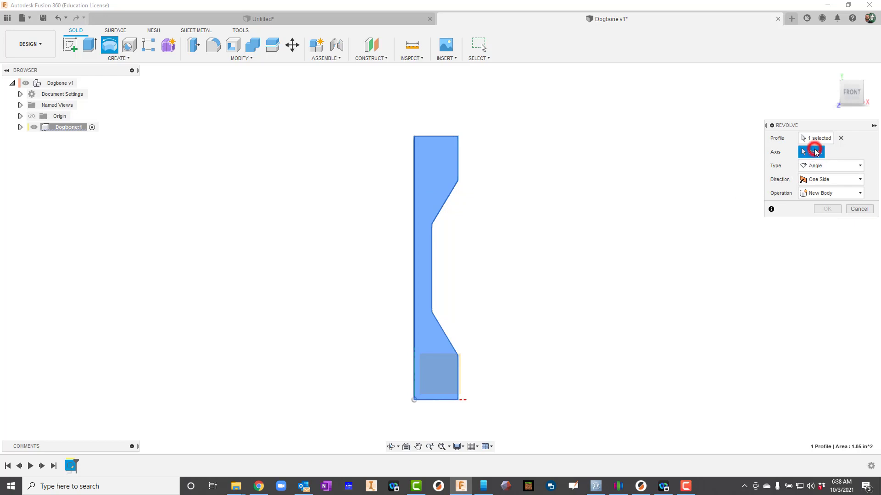
click(416, 170)
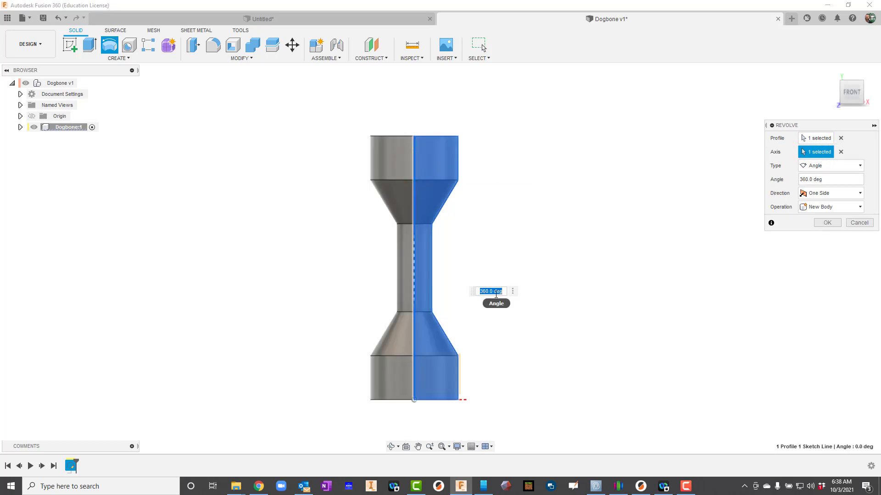
- Try a revolve angle of 180 degrees for the dogbone profile
drag(505, 292, 480, 294)
text(180)
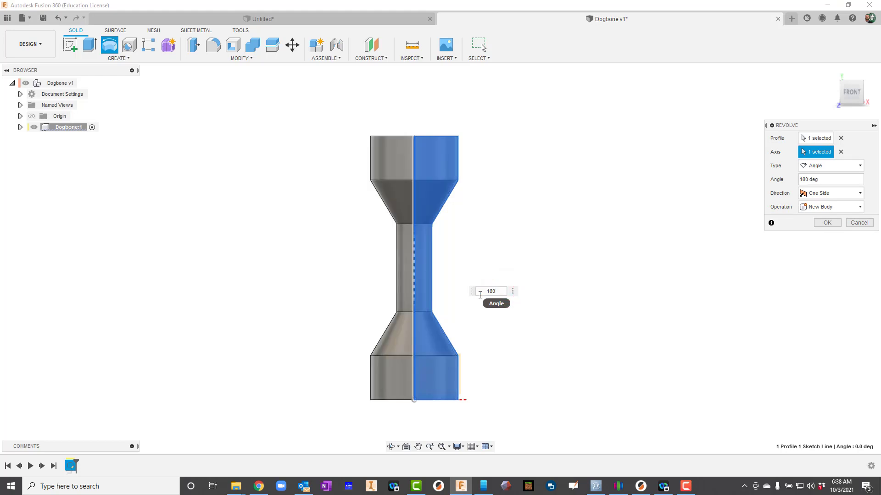
click(389, 447)
mouse_move(432, 295)
mouse_down()
mouse_move(458, 386)
mouse_move(430, 299)
mouse_move(440, 298)
mouse_up()
key(Escape)
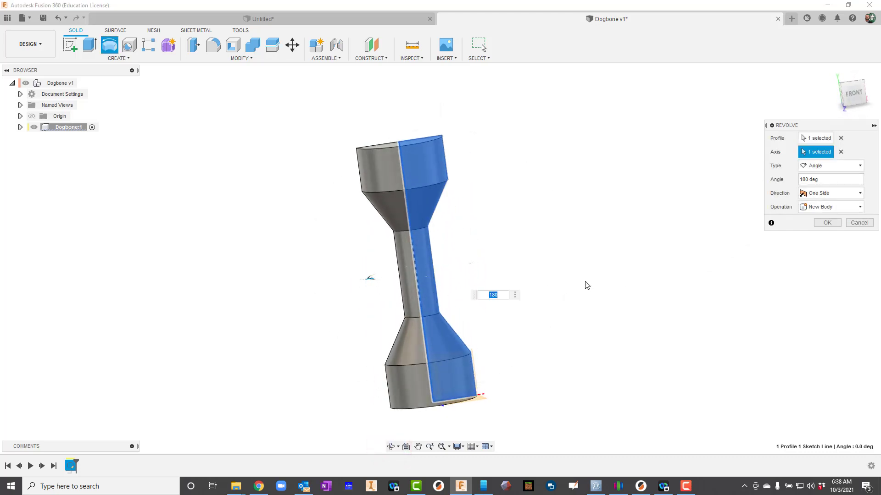
- Set the revolve angle to 360 degrees, create the dogbone body, and return the model to the home view
key(Return)
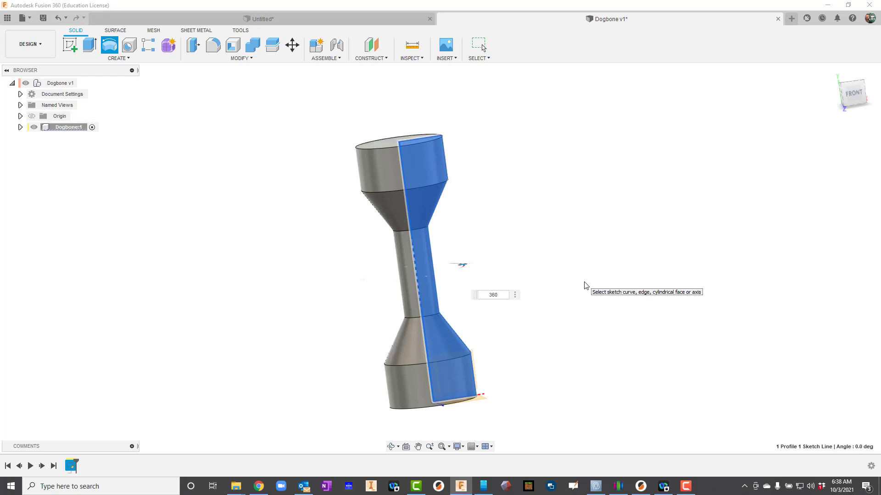
click(391, 447)
drag(472, 243, 487, 205)
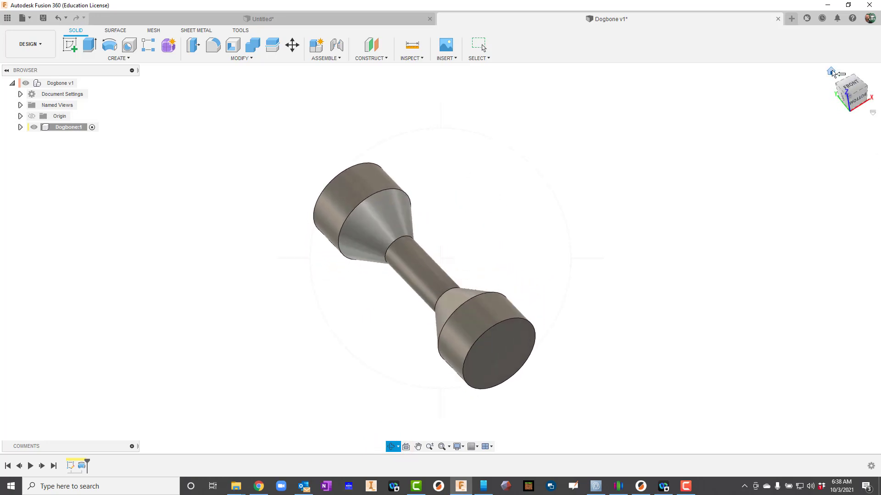
click(832, 72)
click(835, 78)
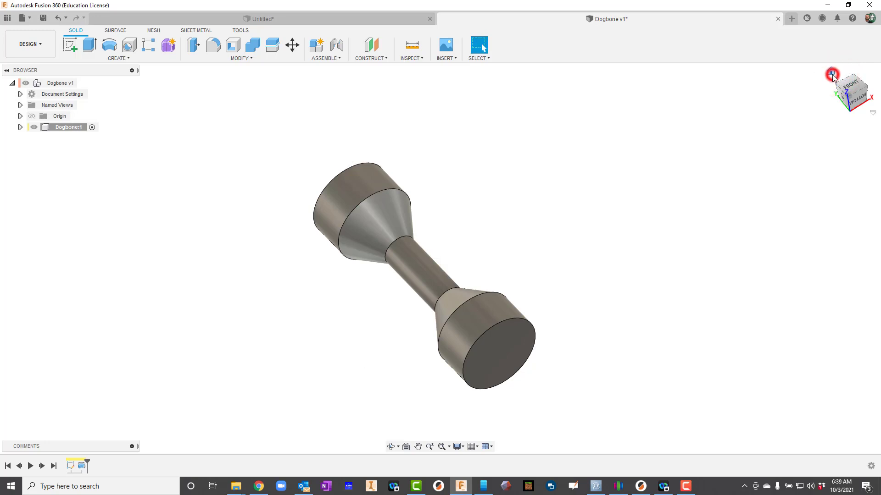
click(831, 71)
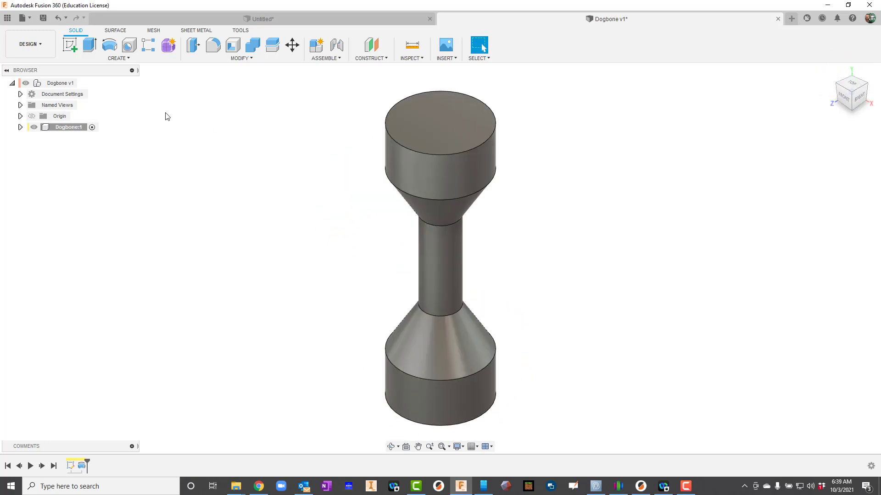
- Assign the ABS Plastic physical material from the Fusion 360 Material Library to the Dogbone component
right_click(72, 132)
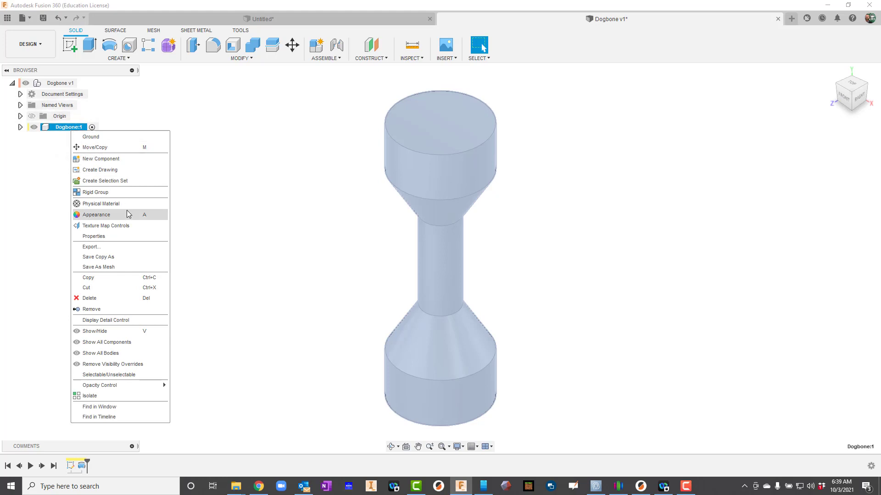
click(108, 204)
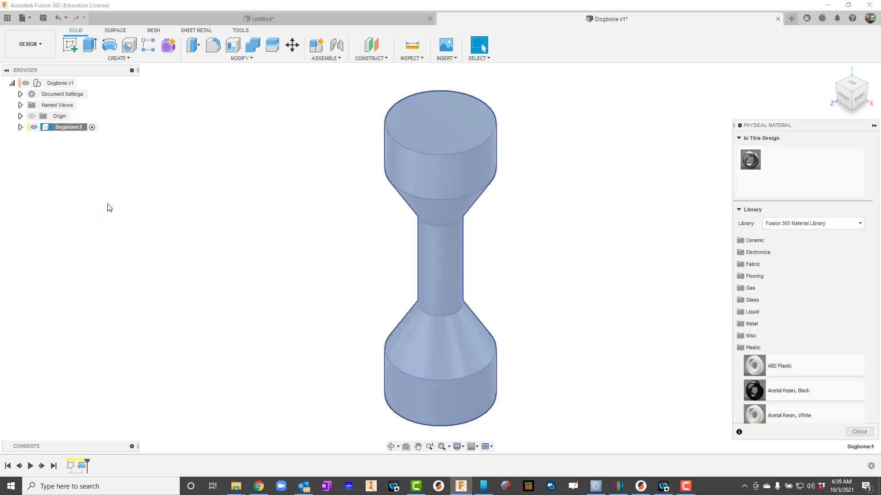
click(756, 347)
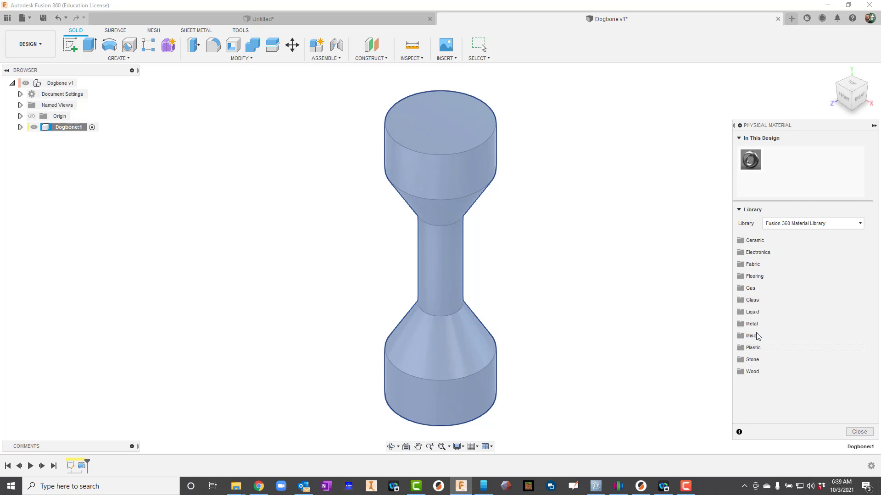
click(754, 348)
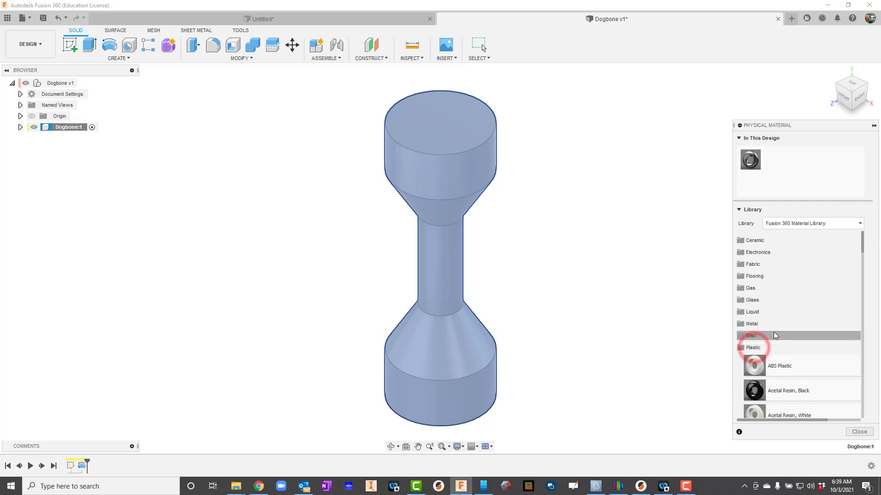
scroll(752, 330, down, 1)
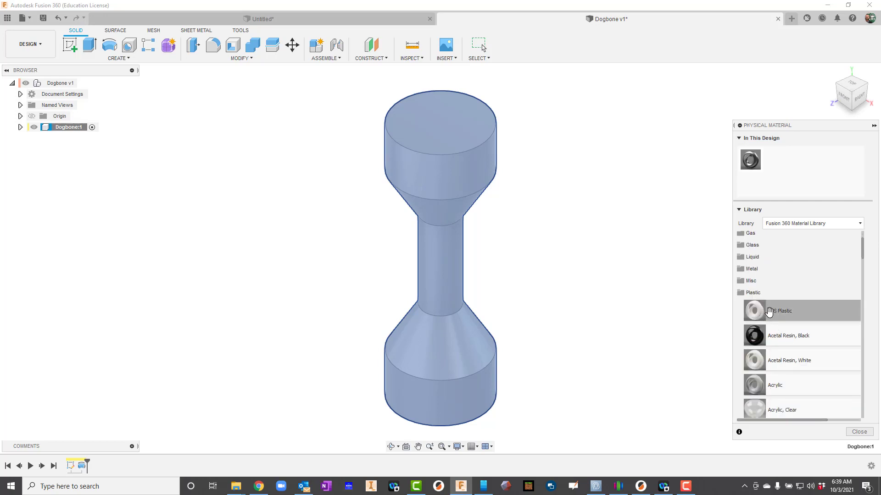
drag(769, 312, 458, 187)
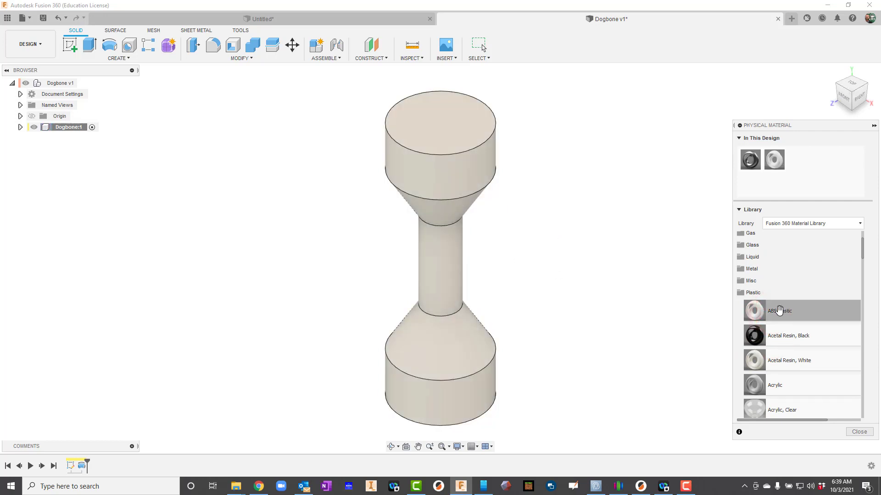
click(861, 432)
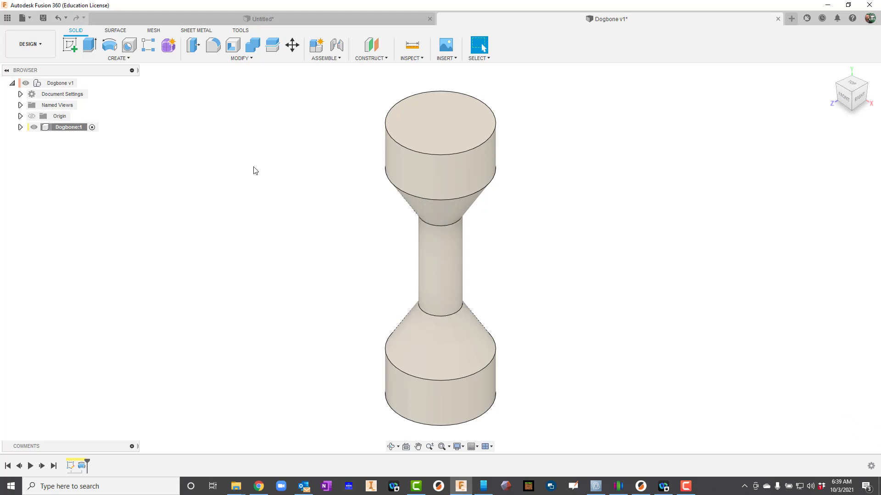
- Examine the Dogbone component's physical properties, including mass, volume, density, area and center of mass
right_click(67, 129)
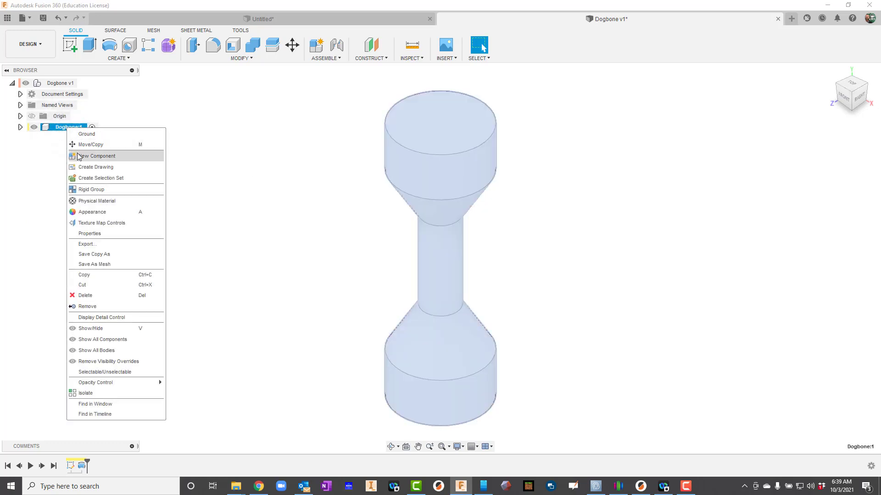
click(92, 235)
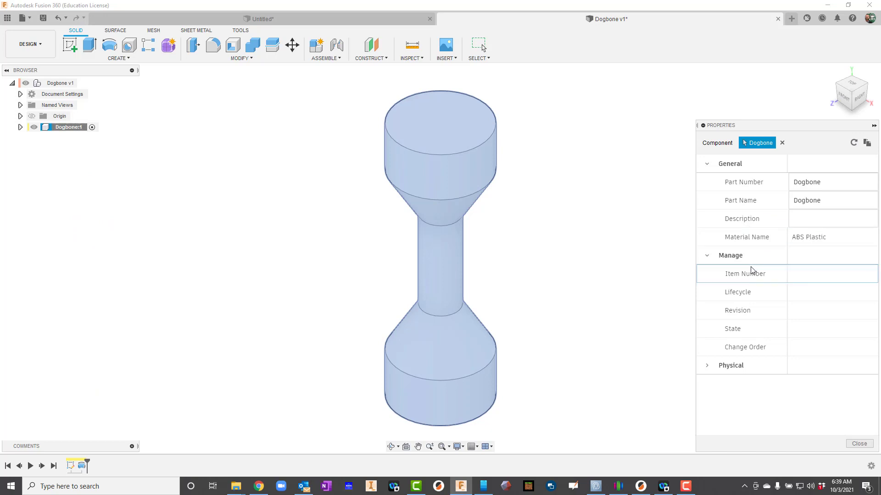
click(707, 367)
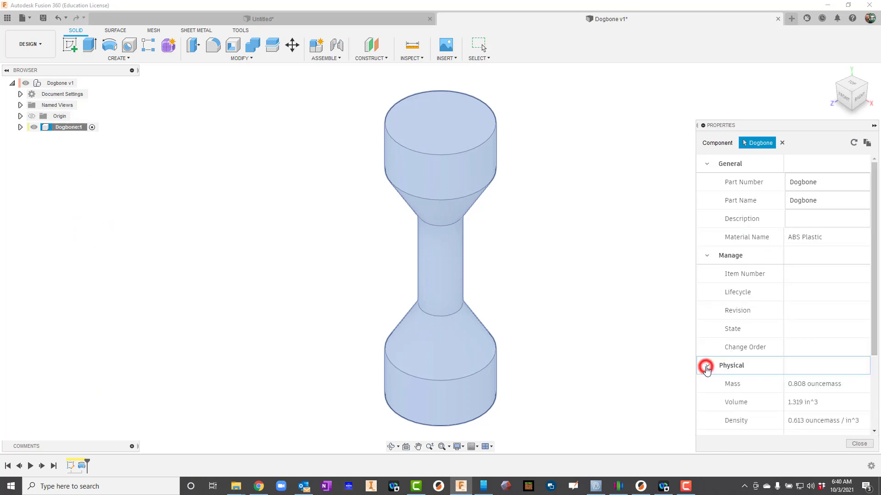
scroll(731, 289, down, 4)
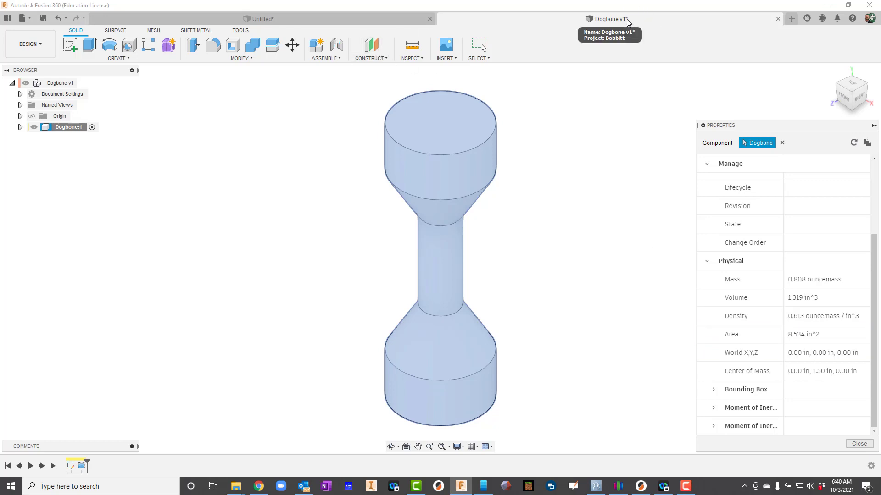
- Save the Dogbone design as a new version with the description "User Saved"
click(42, 20)
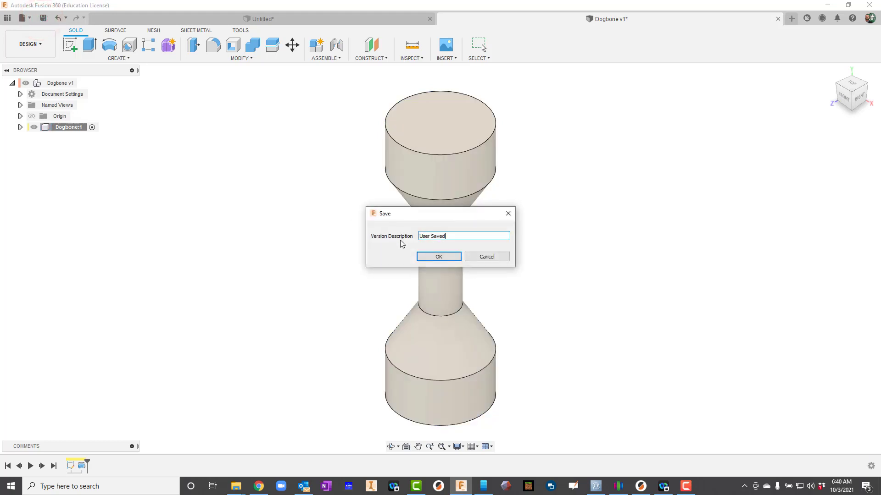